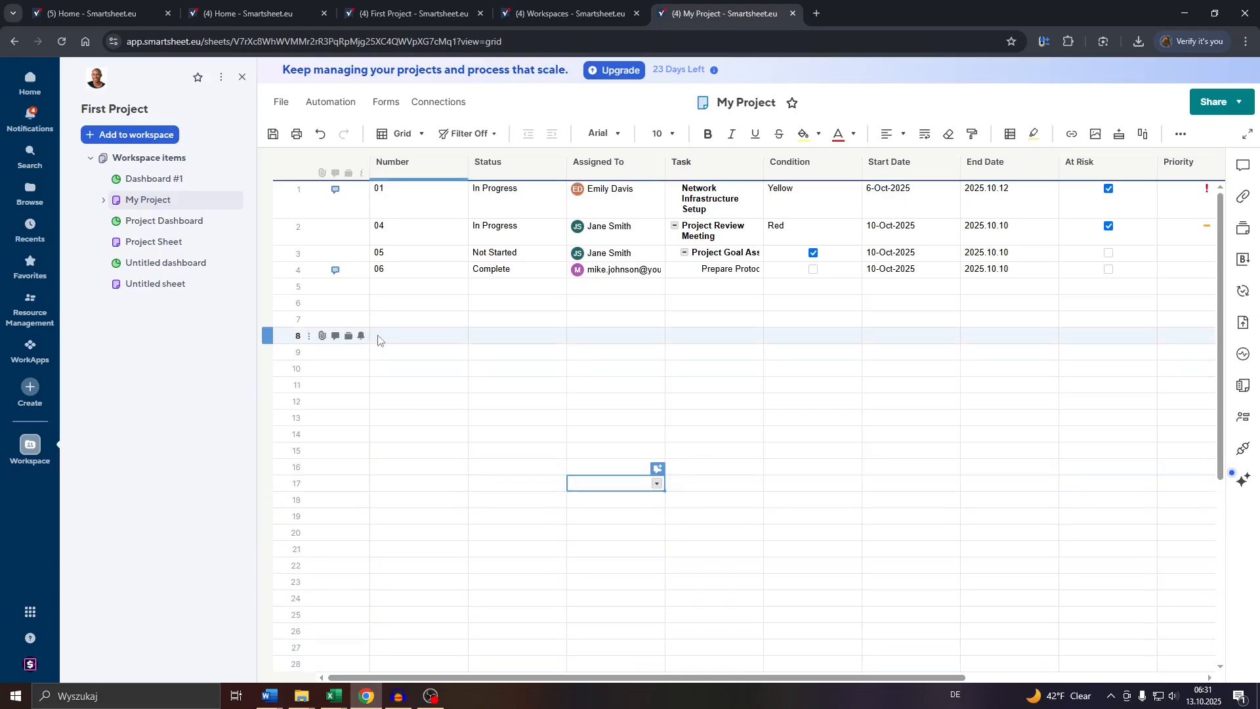
- Leave the My Project sheet for the home page, saving its changes
left_click(540, 293)
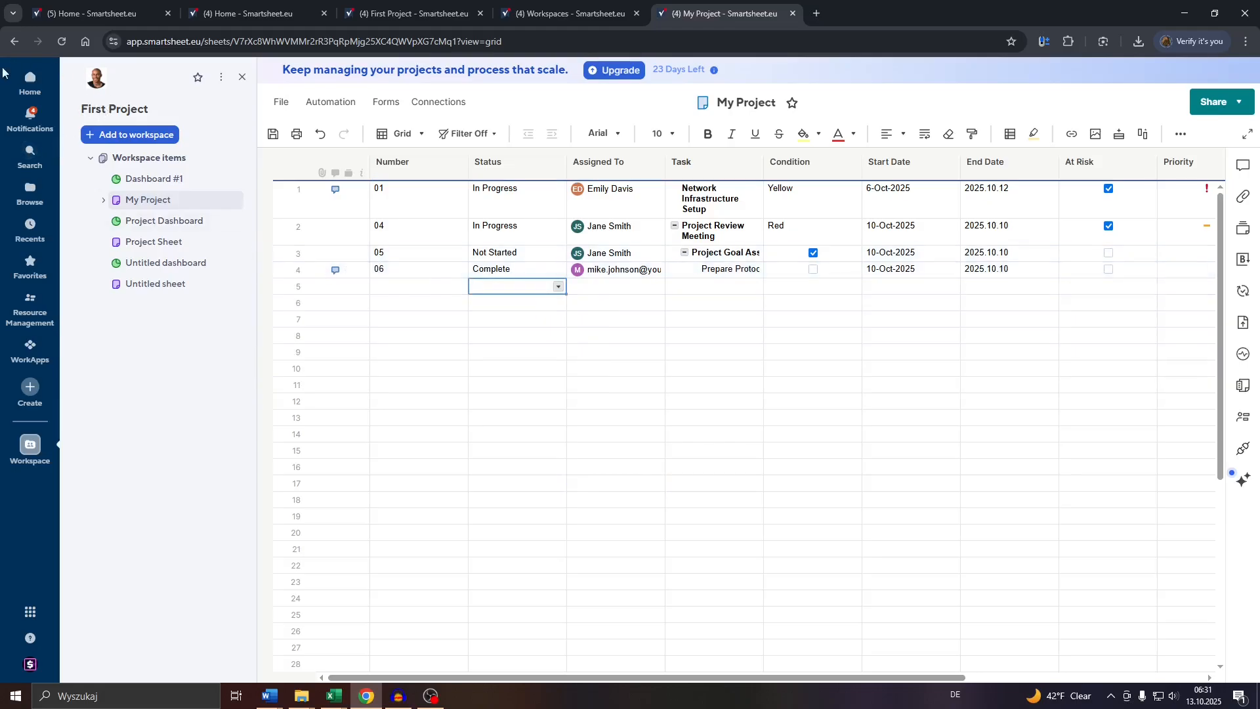
left_click(37, 80)
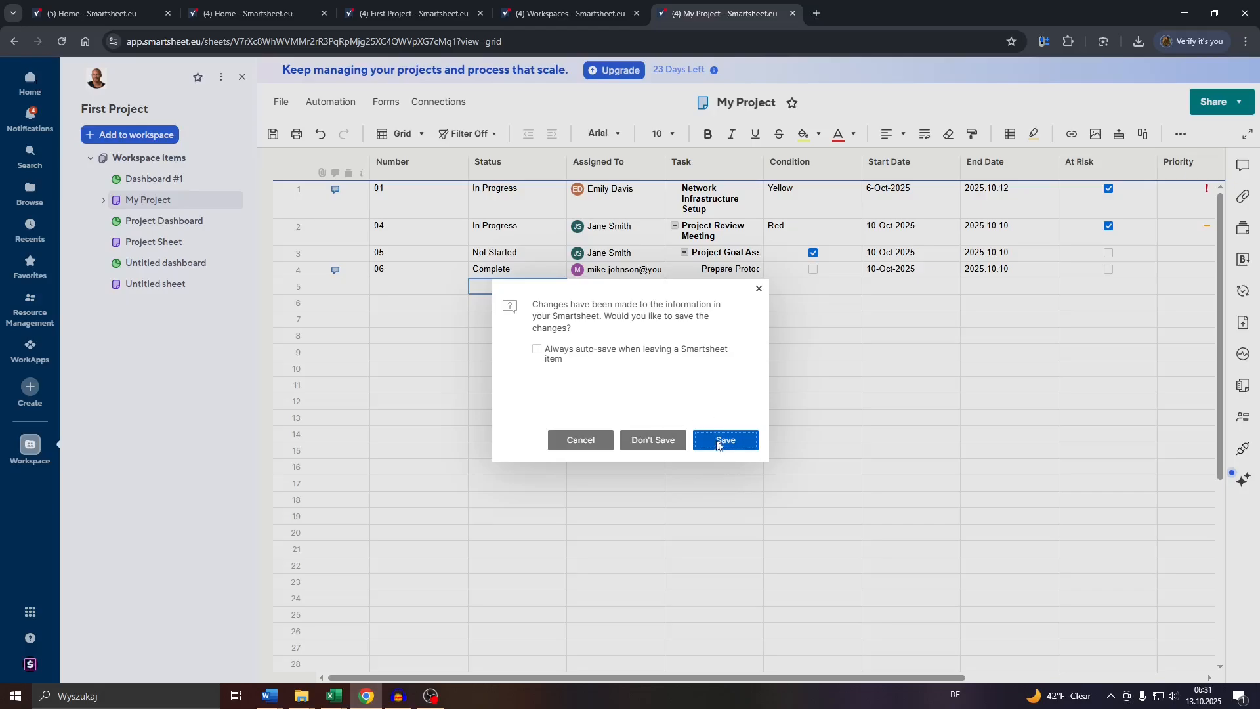
left_click(720, 441)
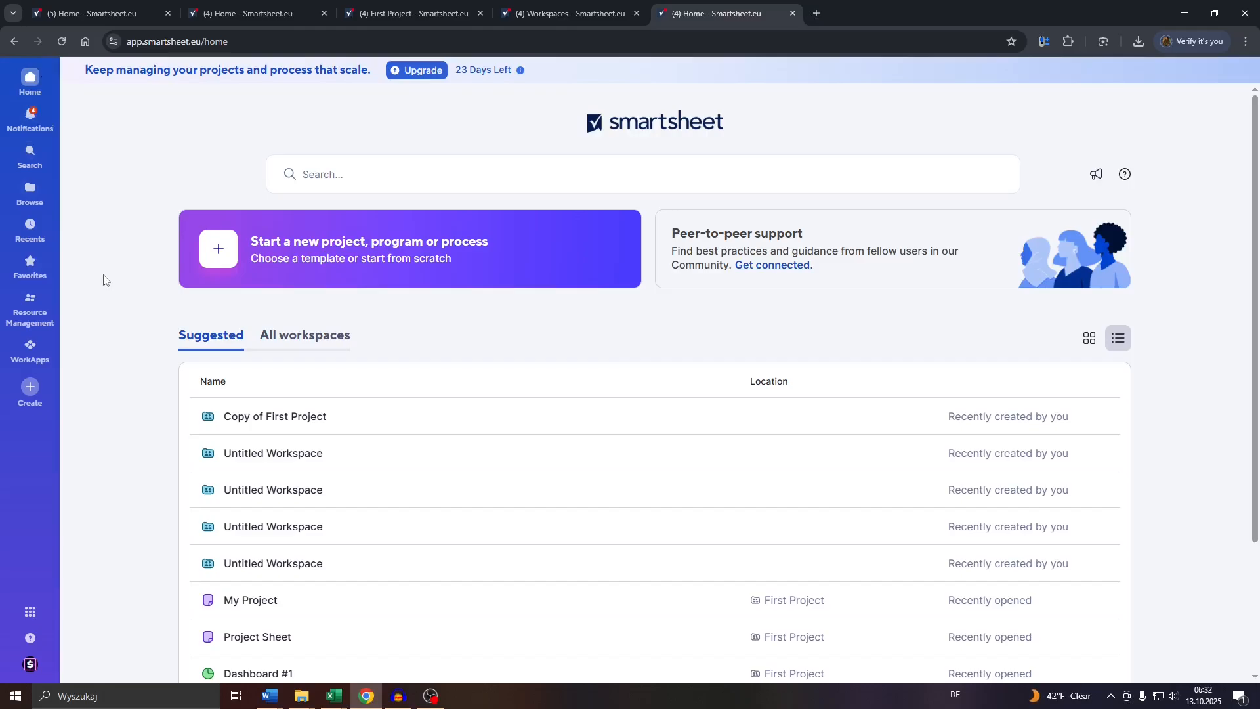
- Open Project Sheet from the Copy of First Project workspace and set its view to Grid
left_click(293, 338)
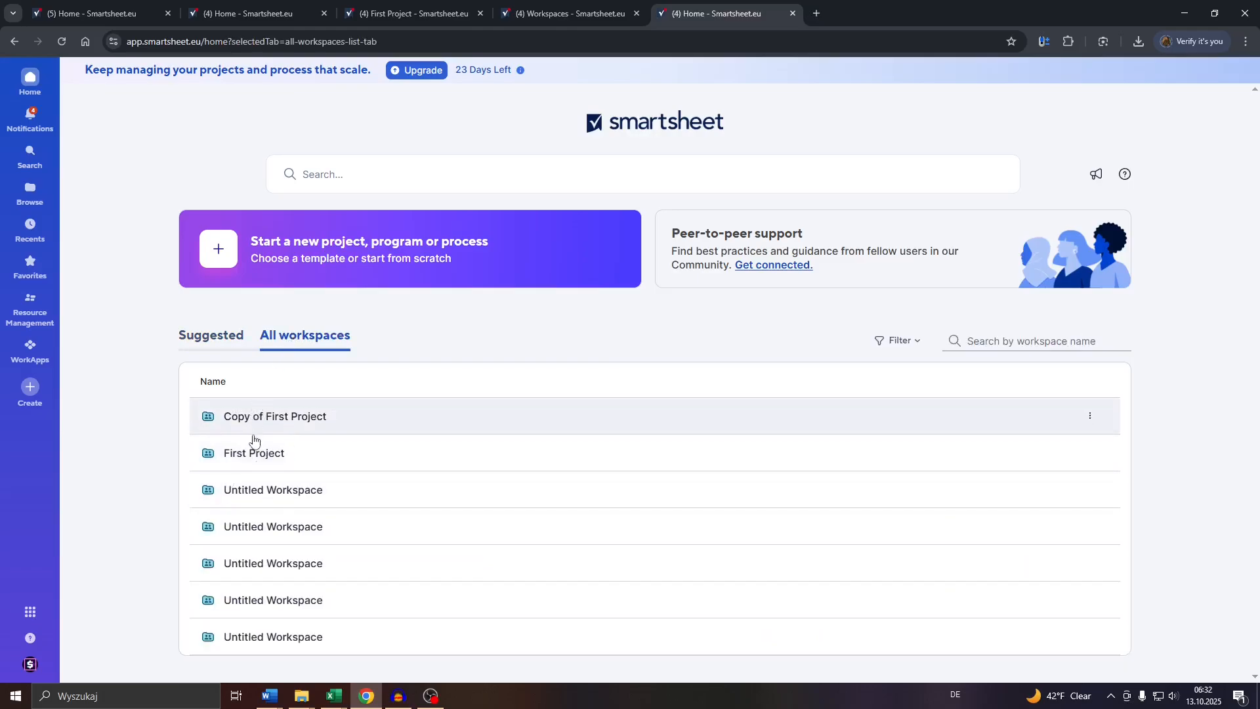
left_click(259, 420)
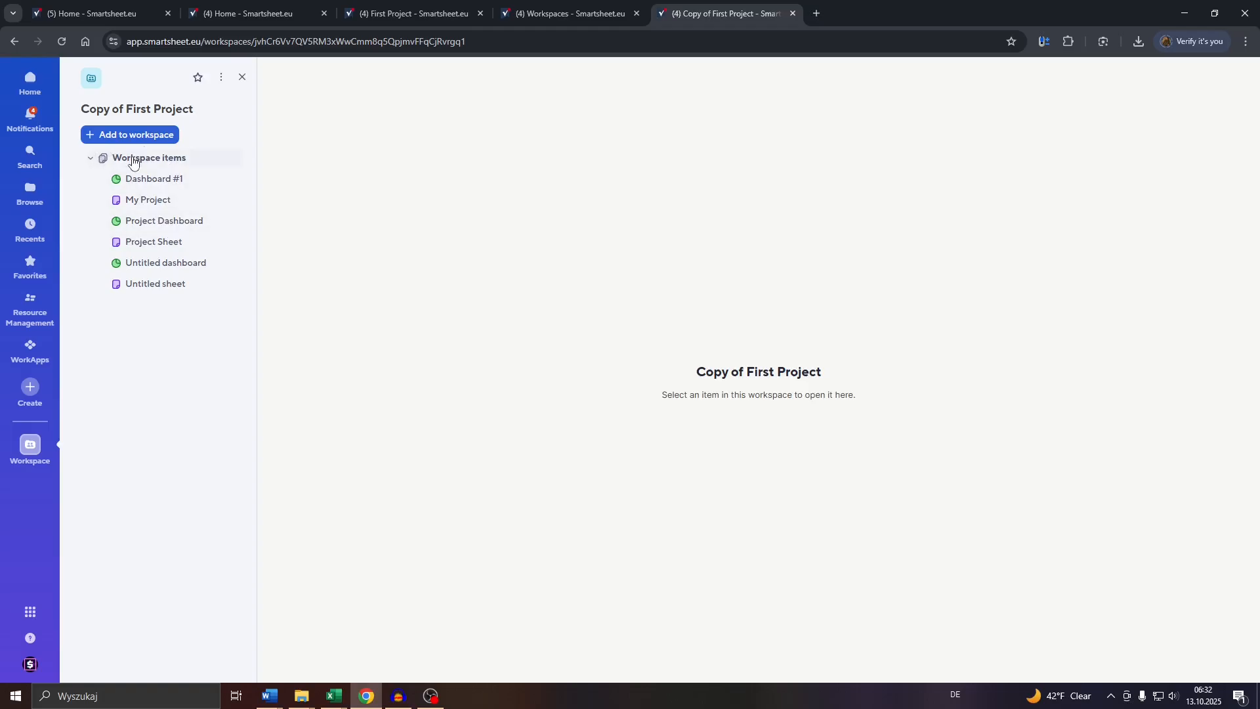
left_click(162, 243)
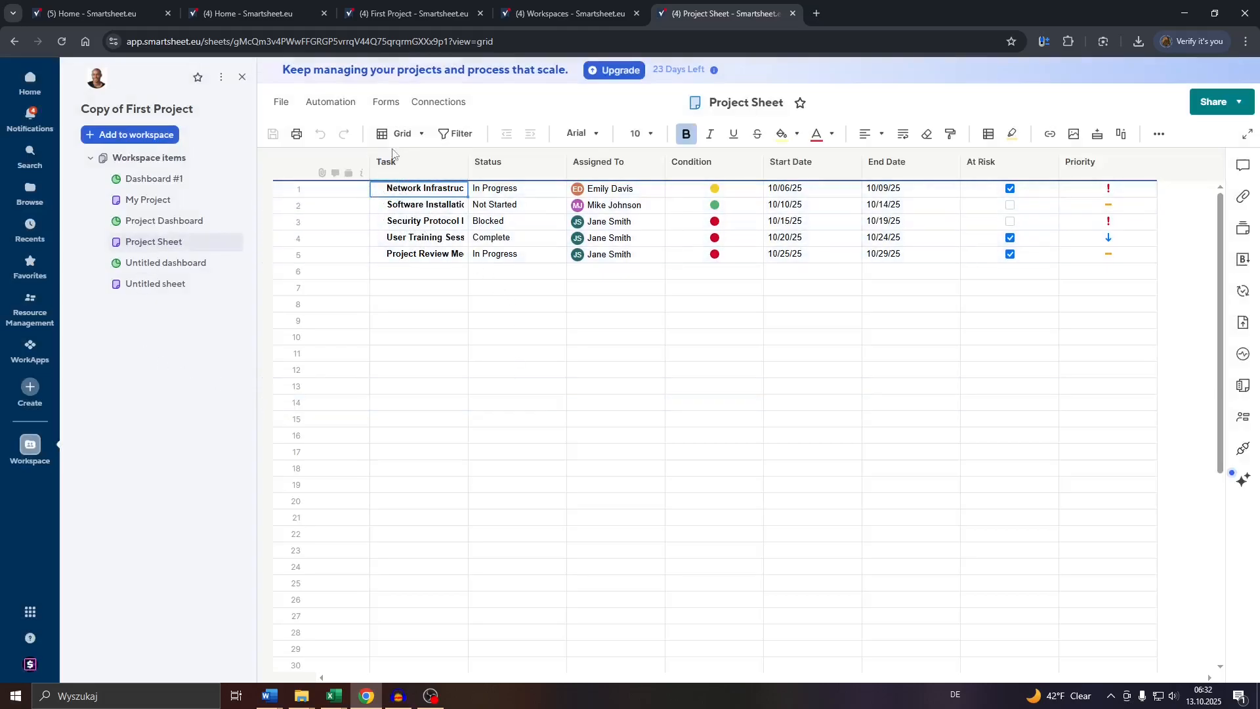
left_click(418, 136)
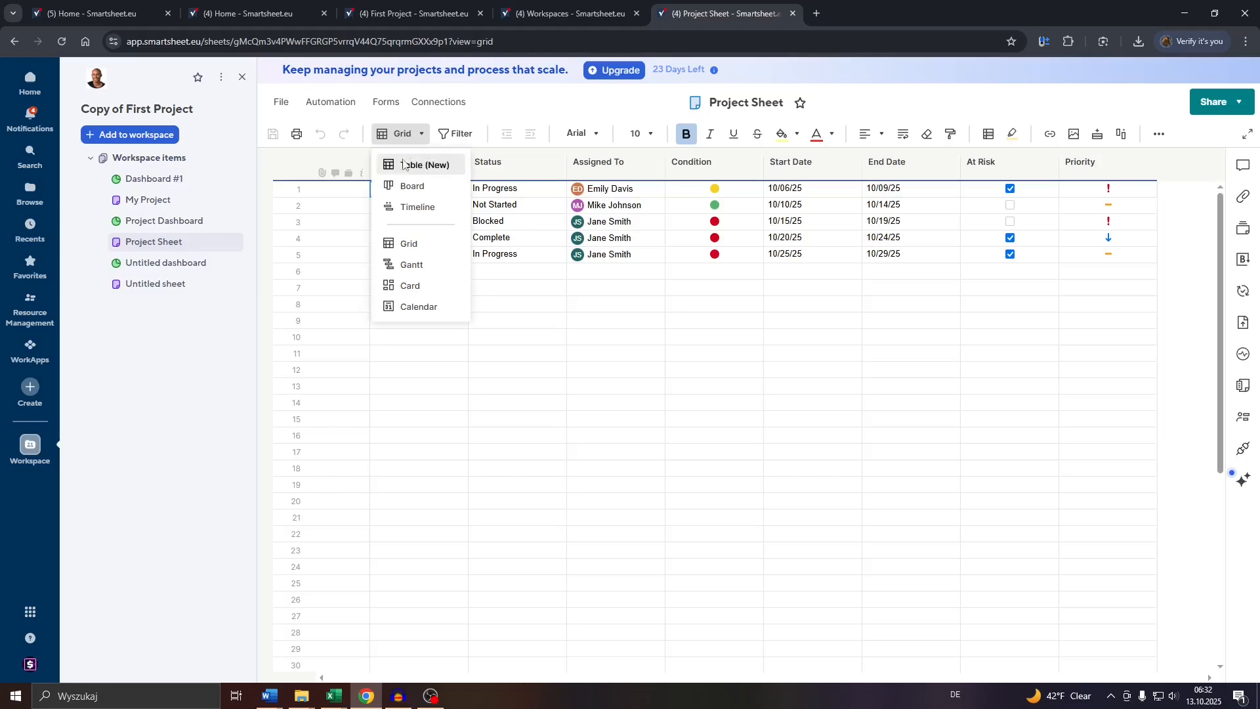
left_click(416, 246)
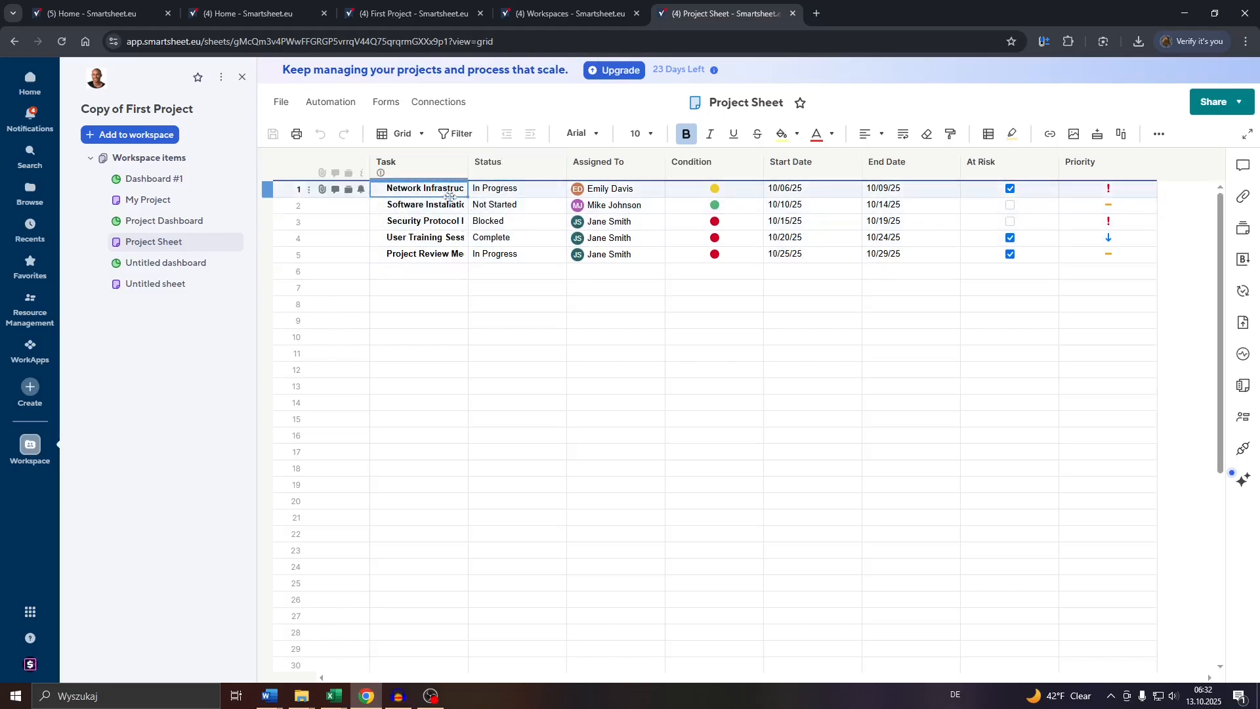
left_click(425, 209)
left_click(405, 226)
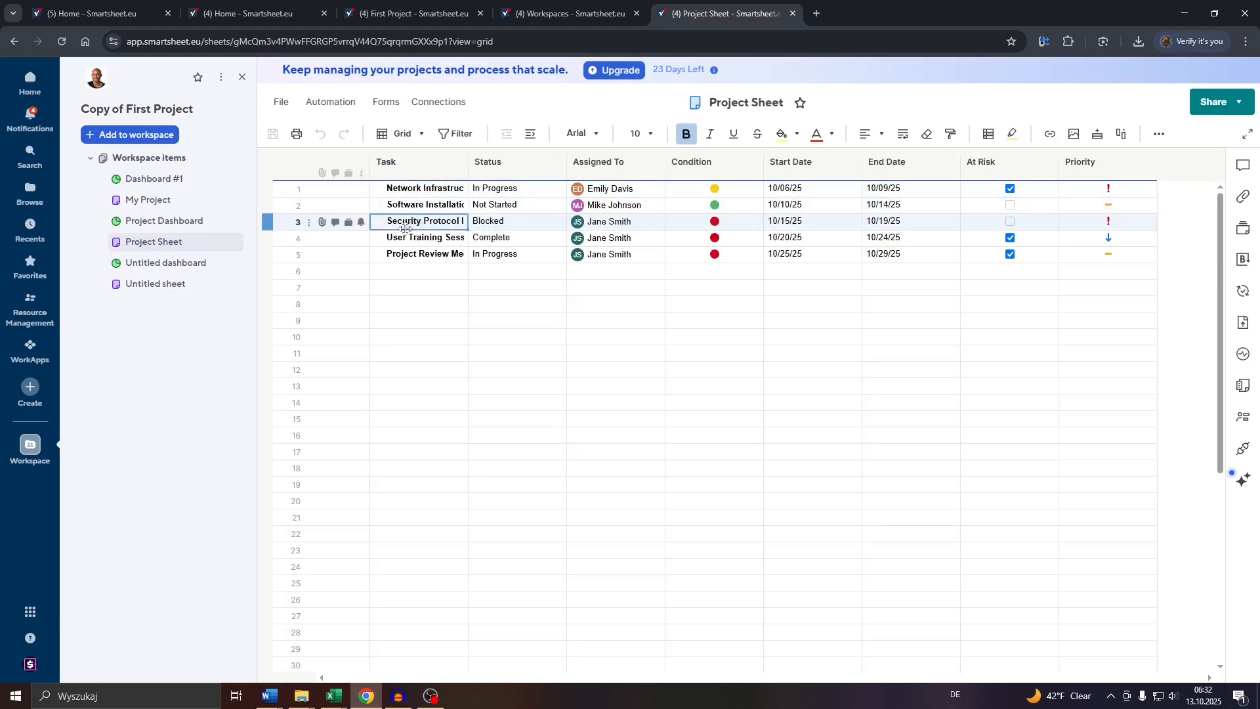
key("Down")
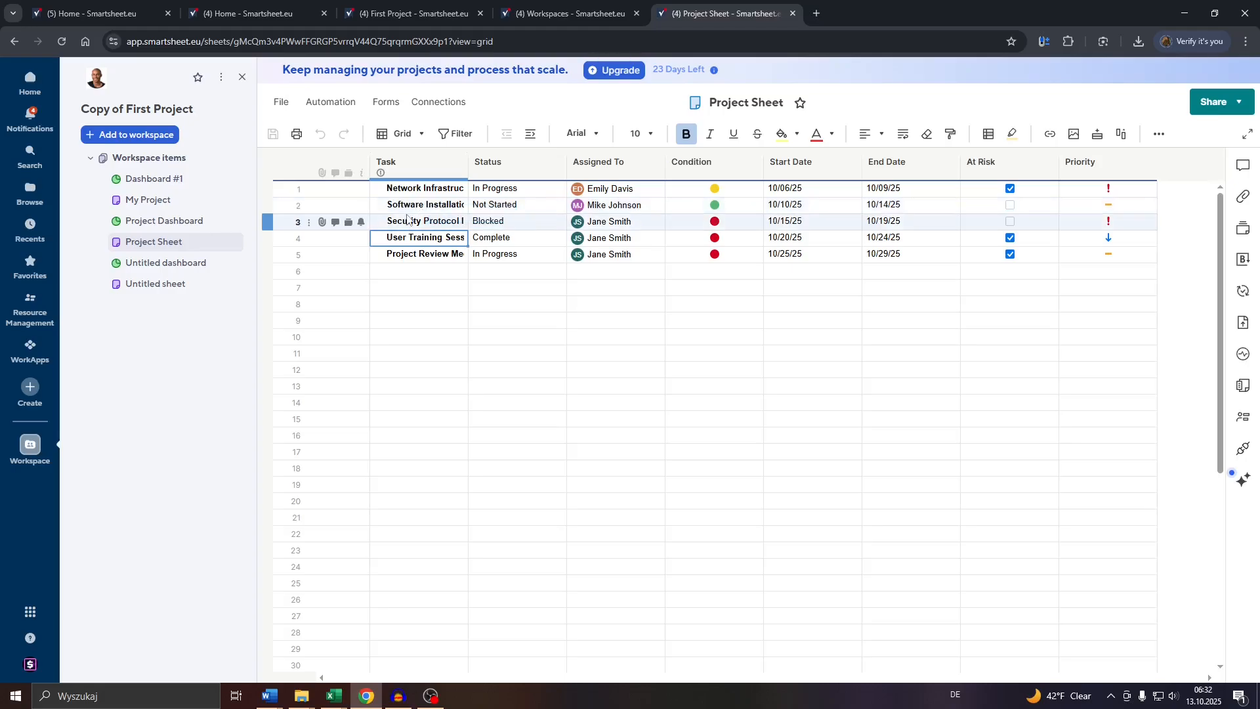
left_click(411, 209)
left_click(402, 222)
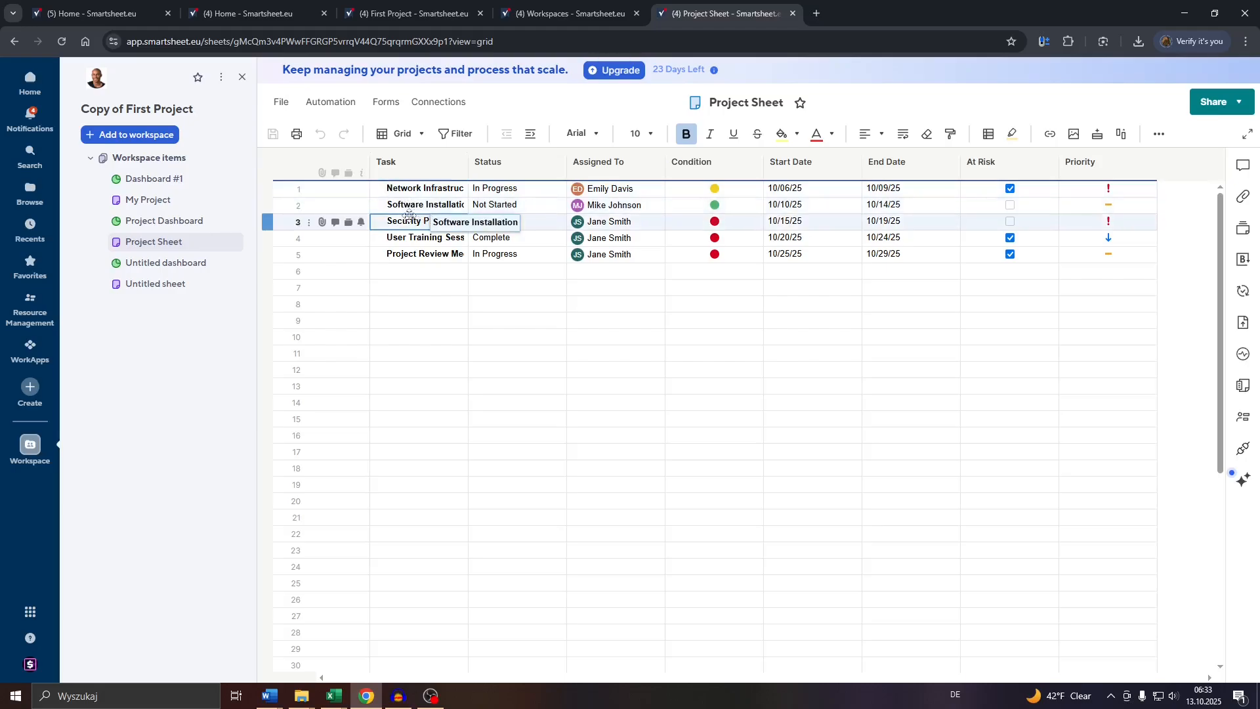
- Indent the Project Review Meeting row under User Training Sessions, and collapse and expand the parent row
left_click(407, 249)
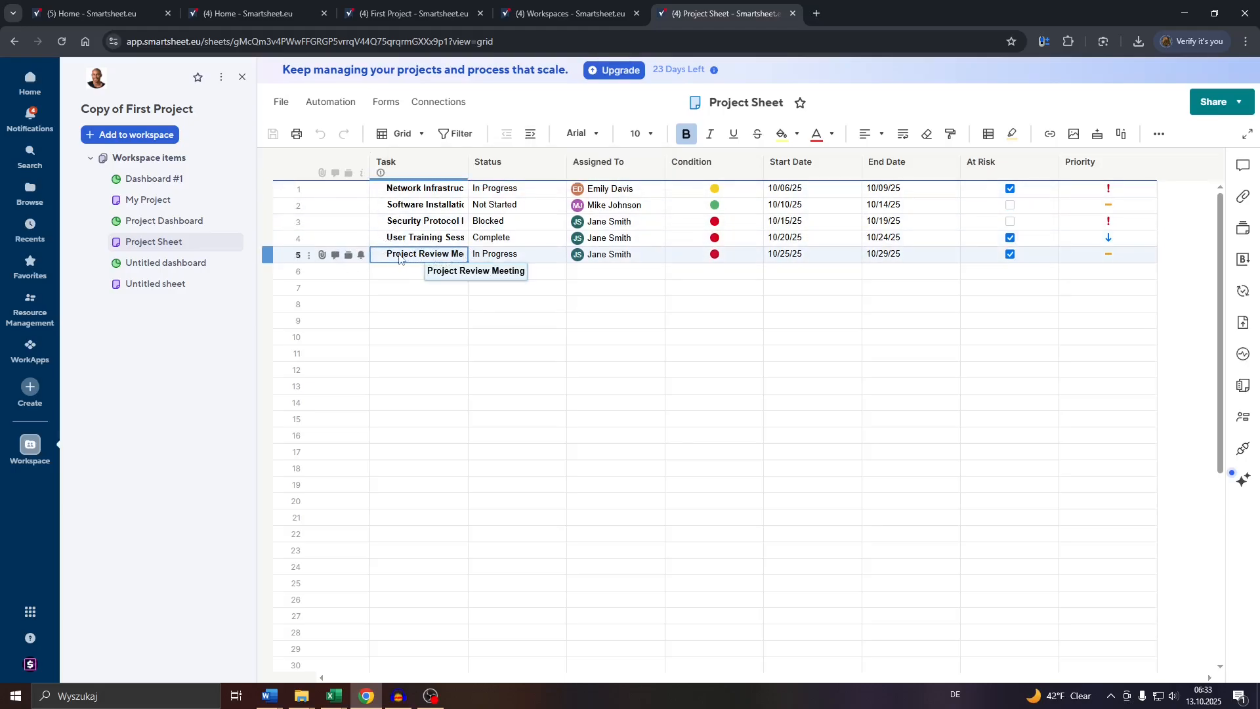
left_click(529, 134)
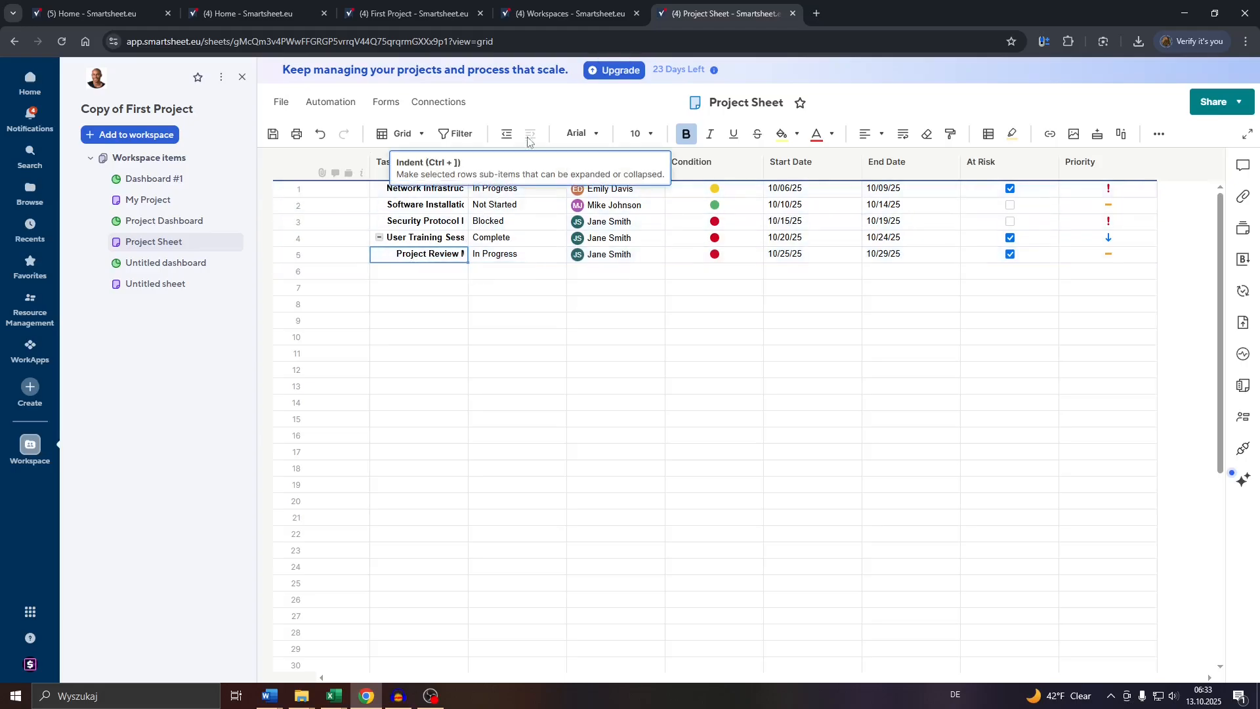
left_click(379, 237)
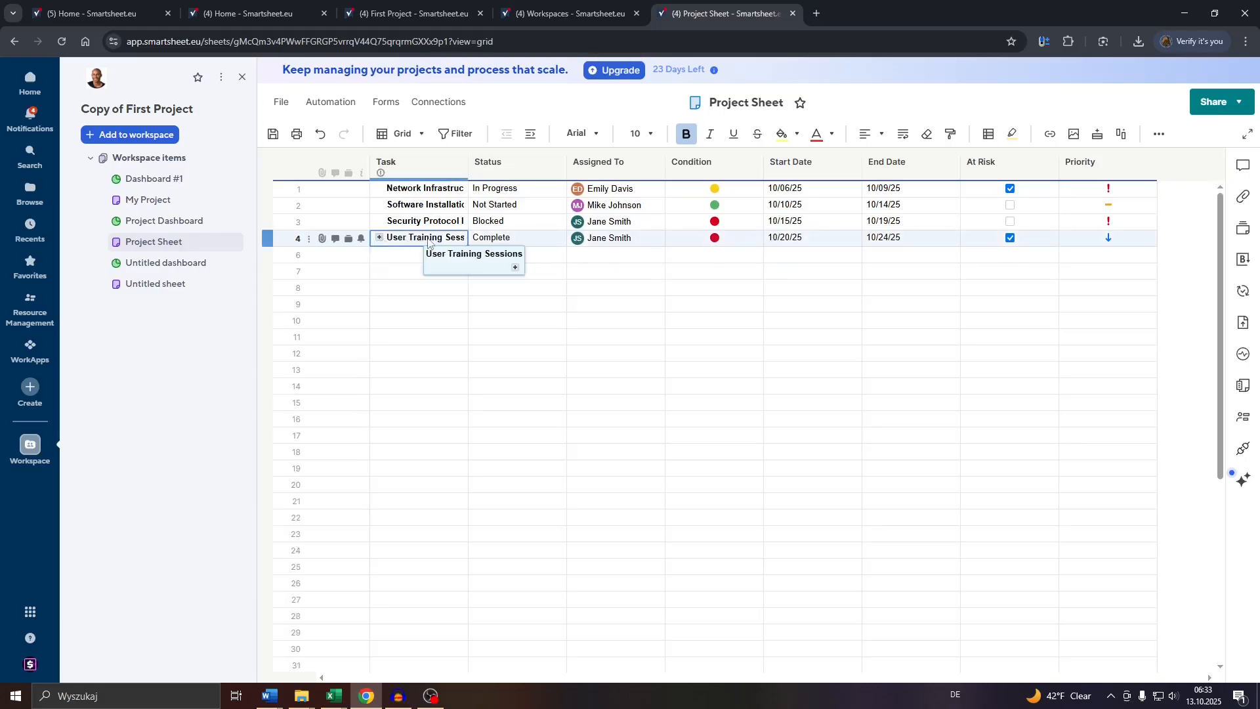
left_click(380, 237)
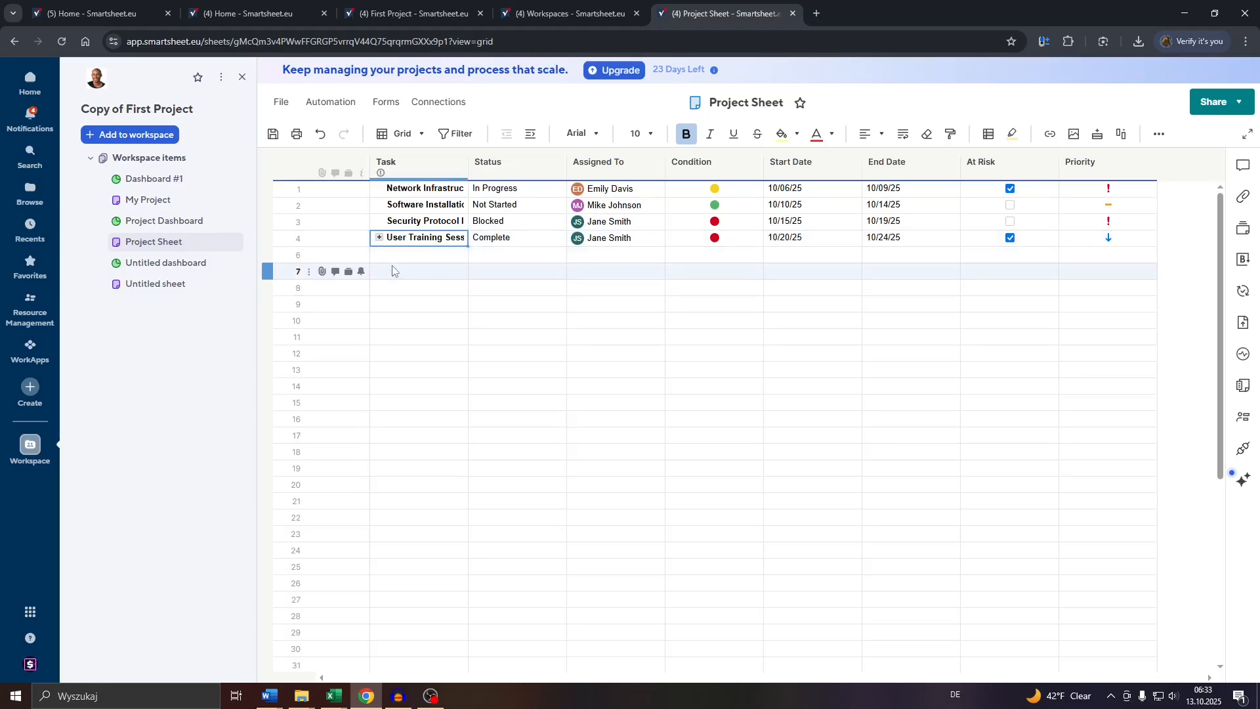
left_click(380, 237)
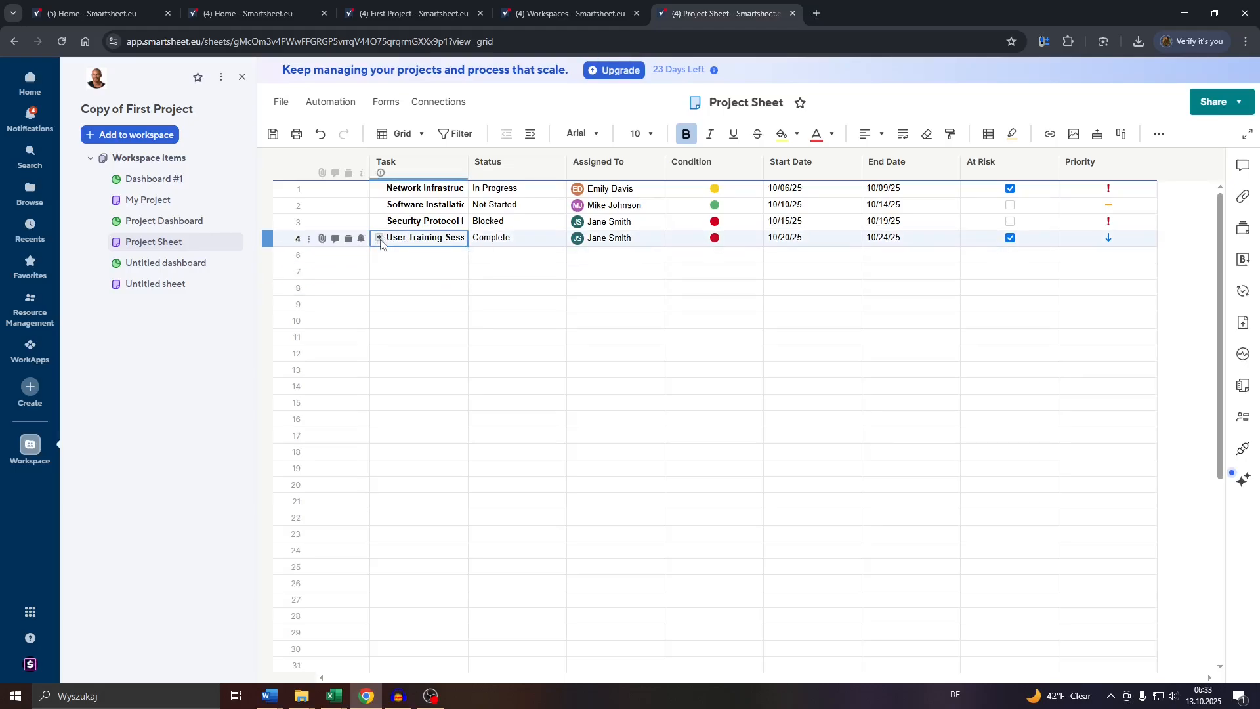
left_click(379, 238)
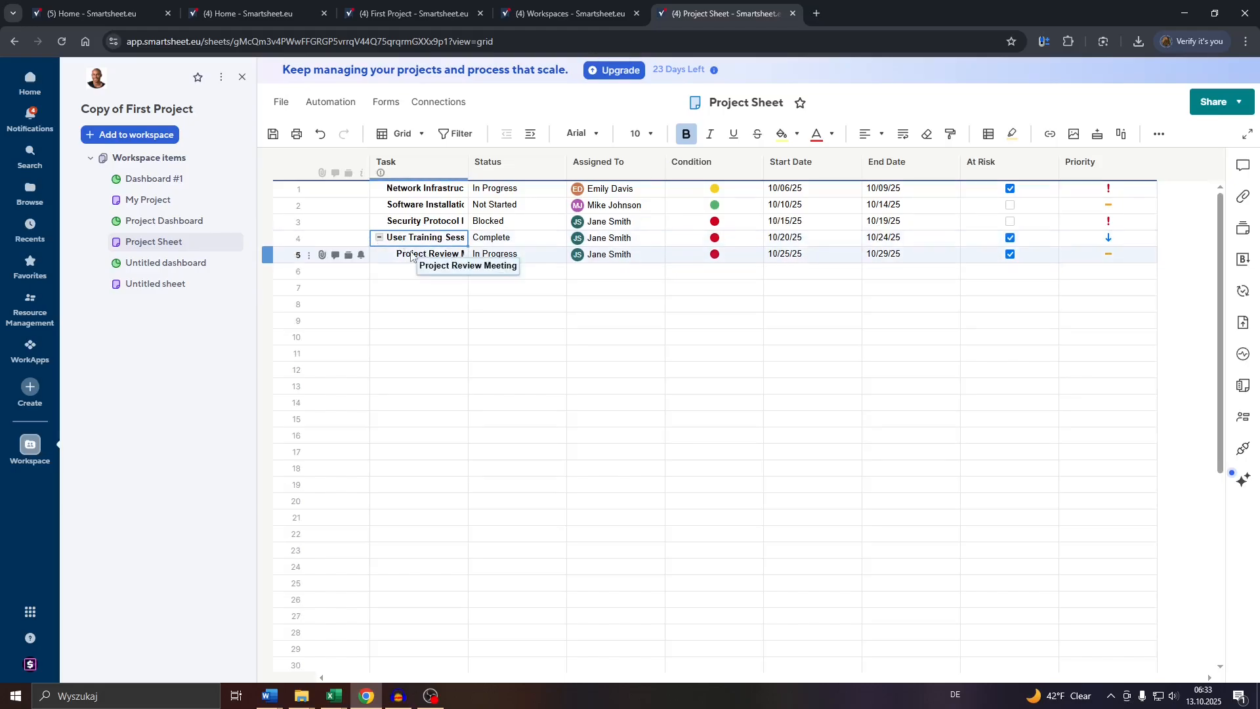
- Add a task named "Task 123 abc" directly below Project Review Meeting and outdent it to the top level
left_click(410, 255)
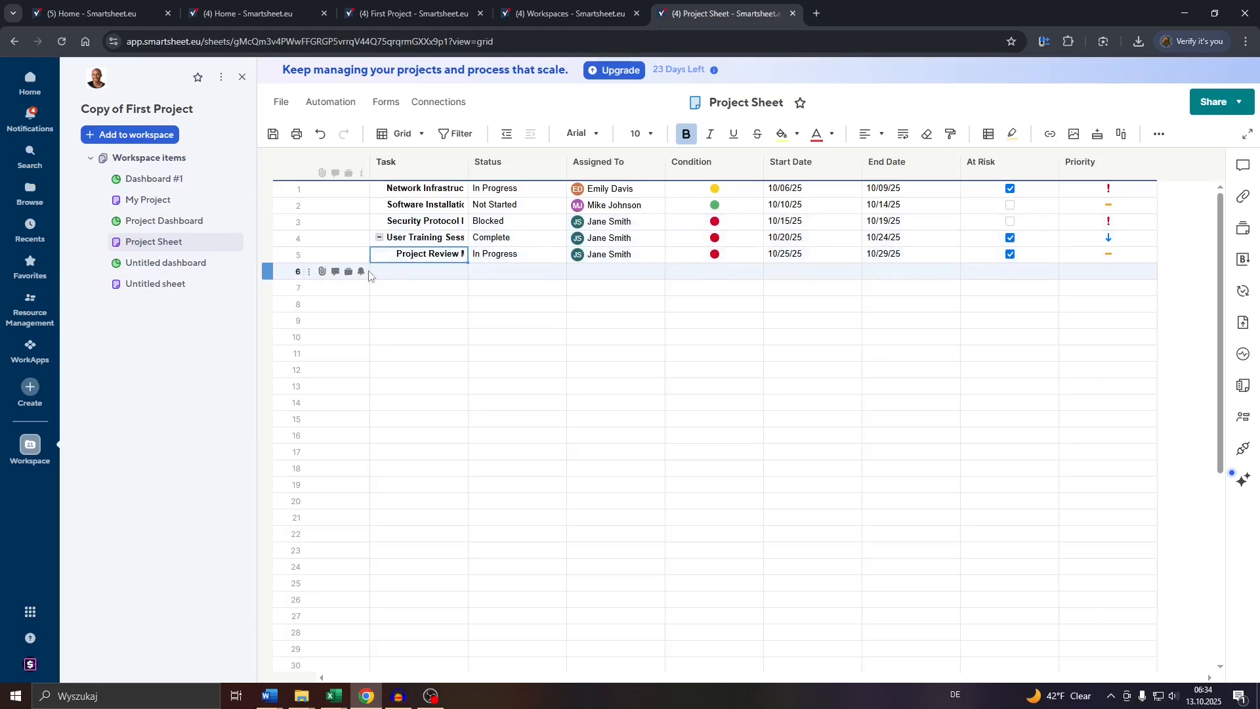
left_click(398, 273)
left_click(398, 272)
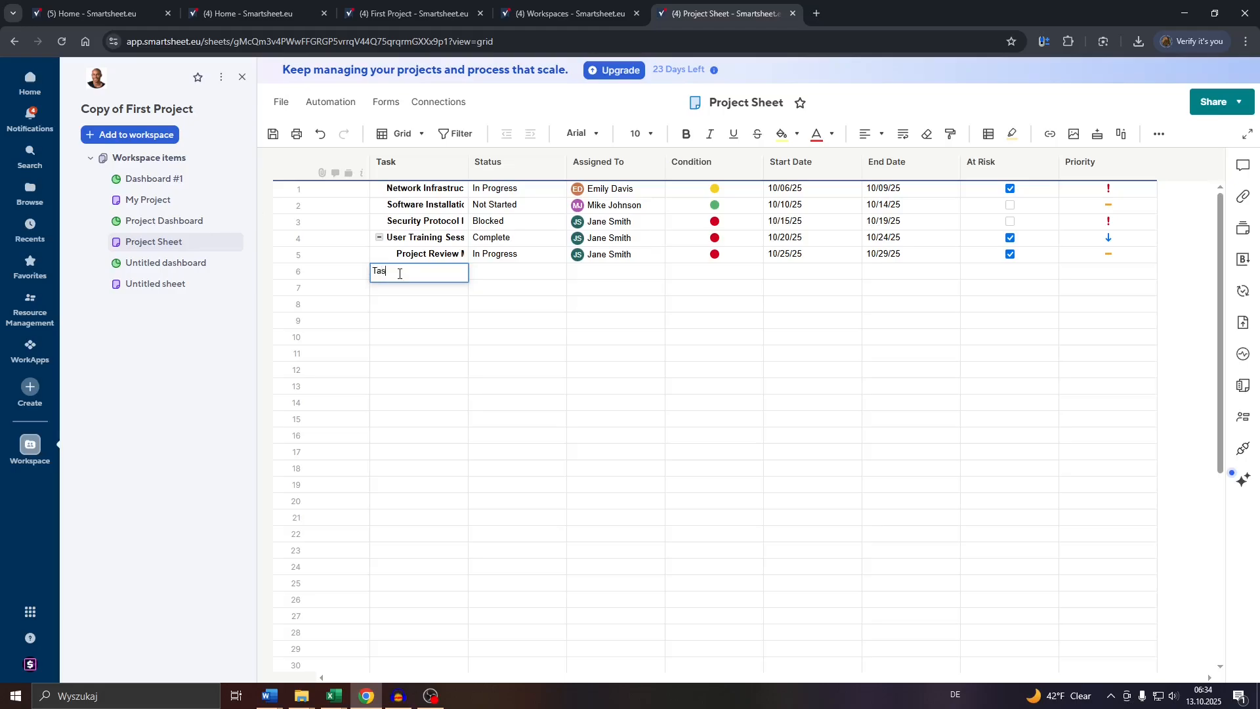
type("Task 123 abc")
left_click(482, 336)
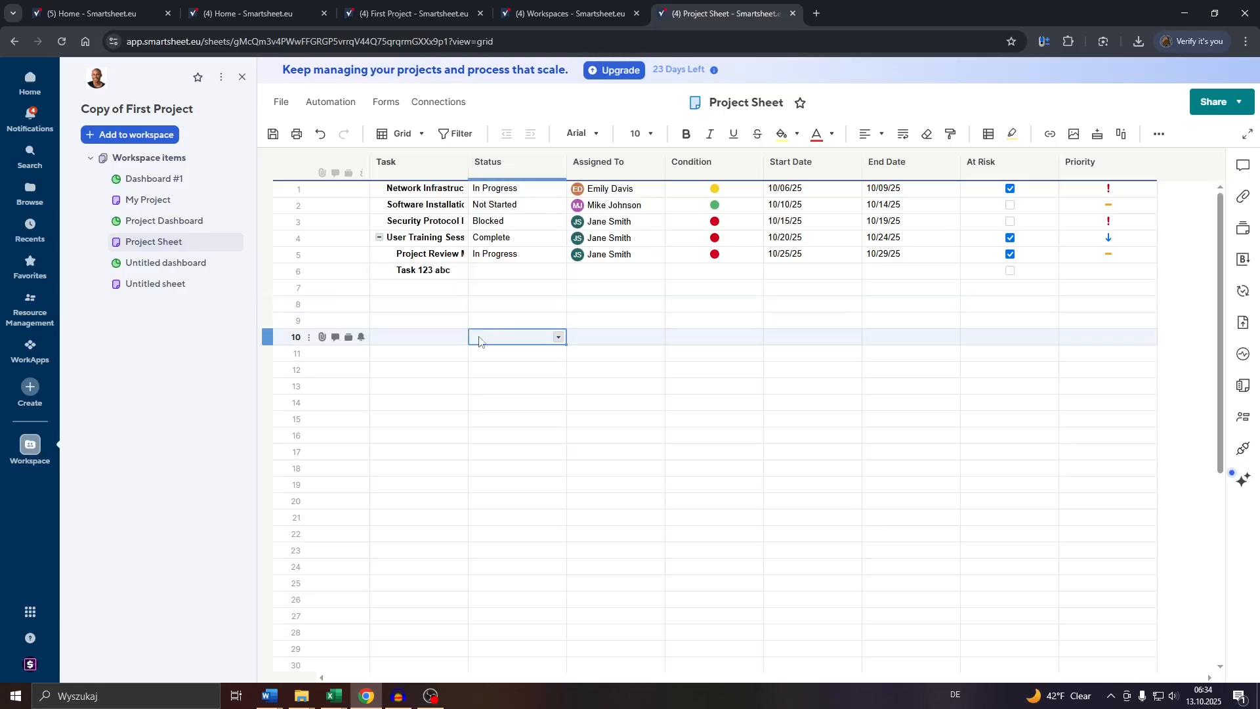
left_click(406, 274)
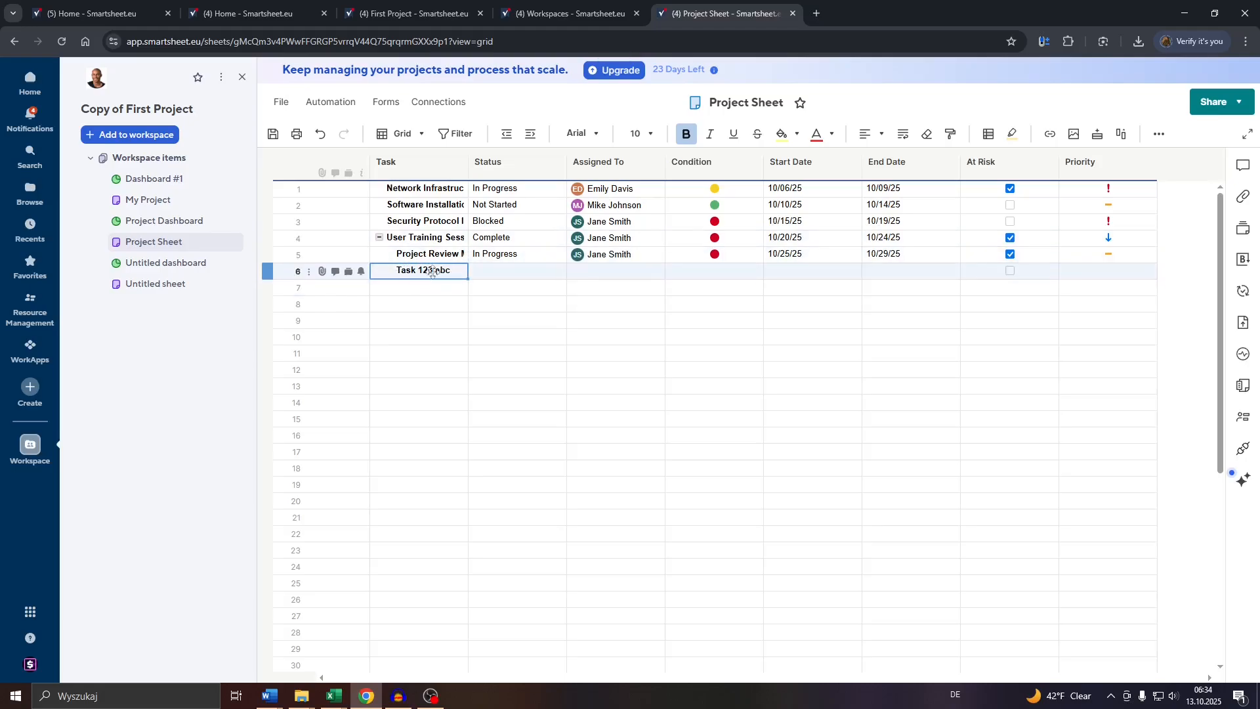
left_click(510, 136)
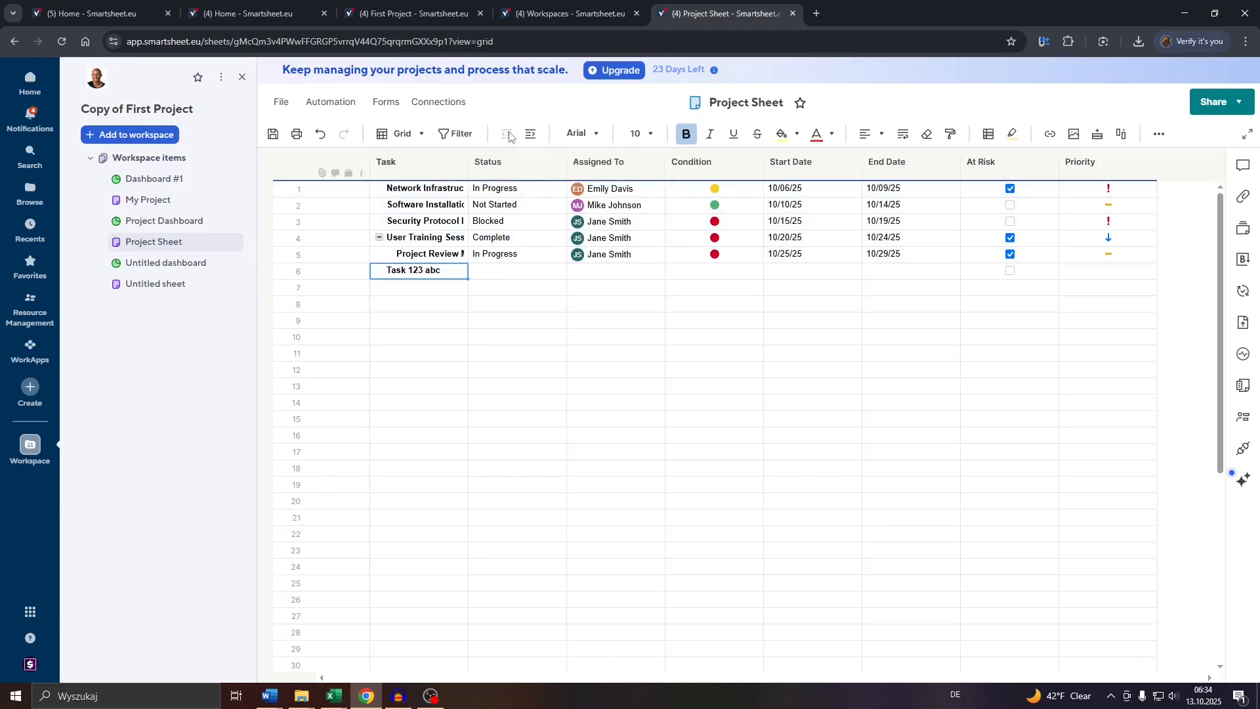
left_click(421, 258)
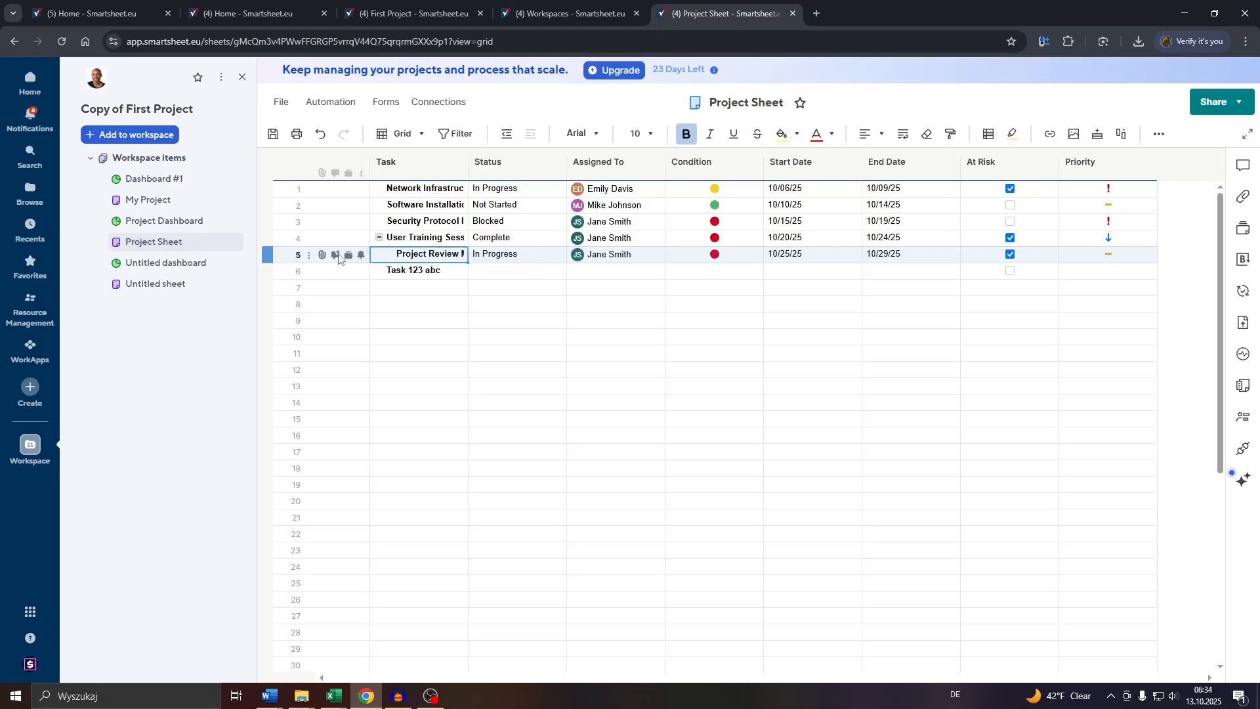
left_click(639, 259)
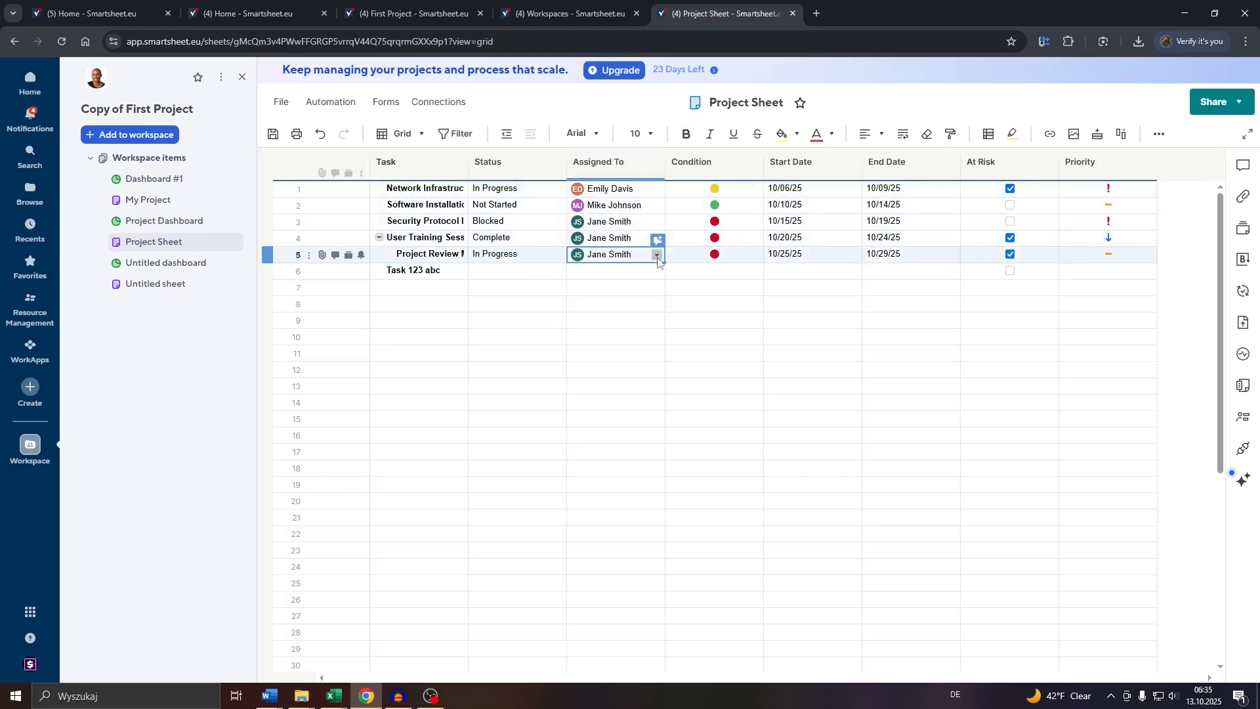
left_click(658, 258)
left_click(478, 336)
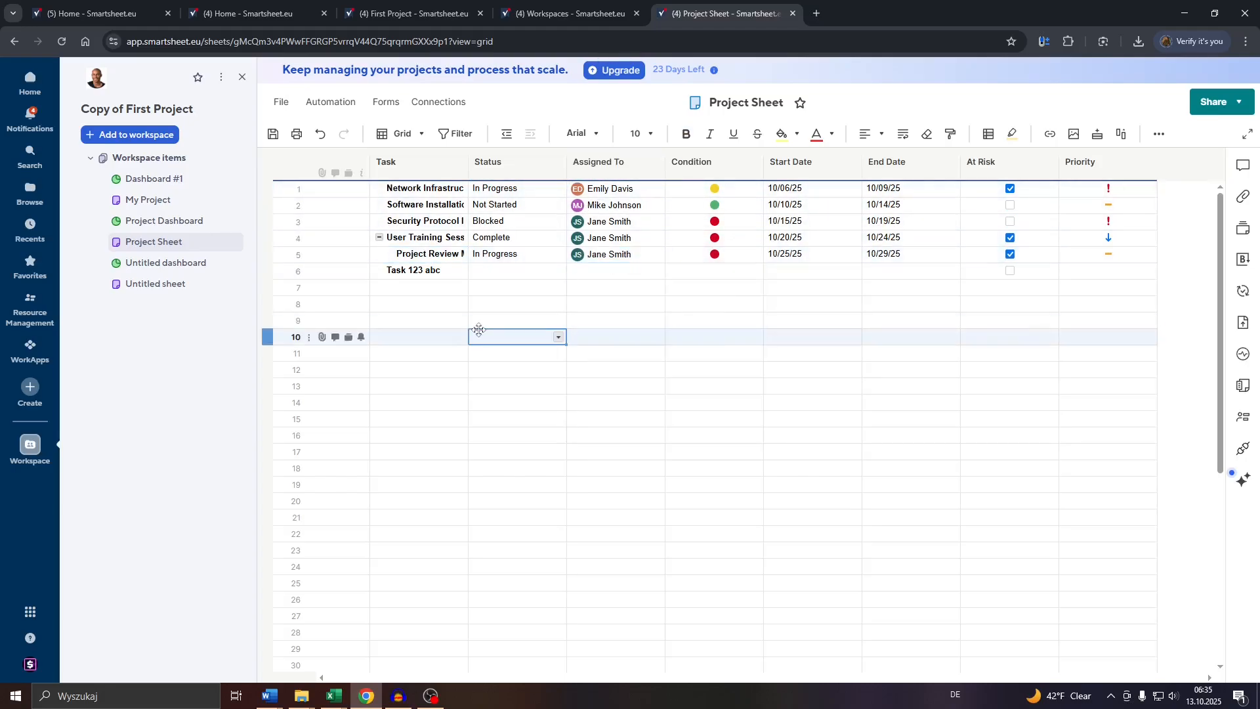
left_click(446, 254)
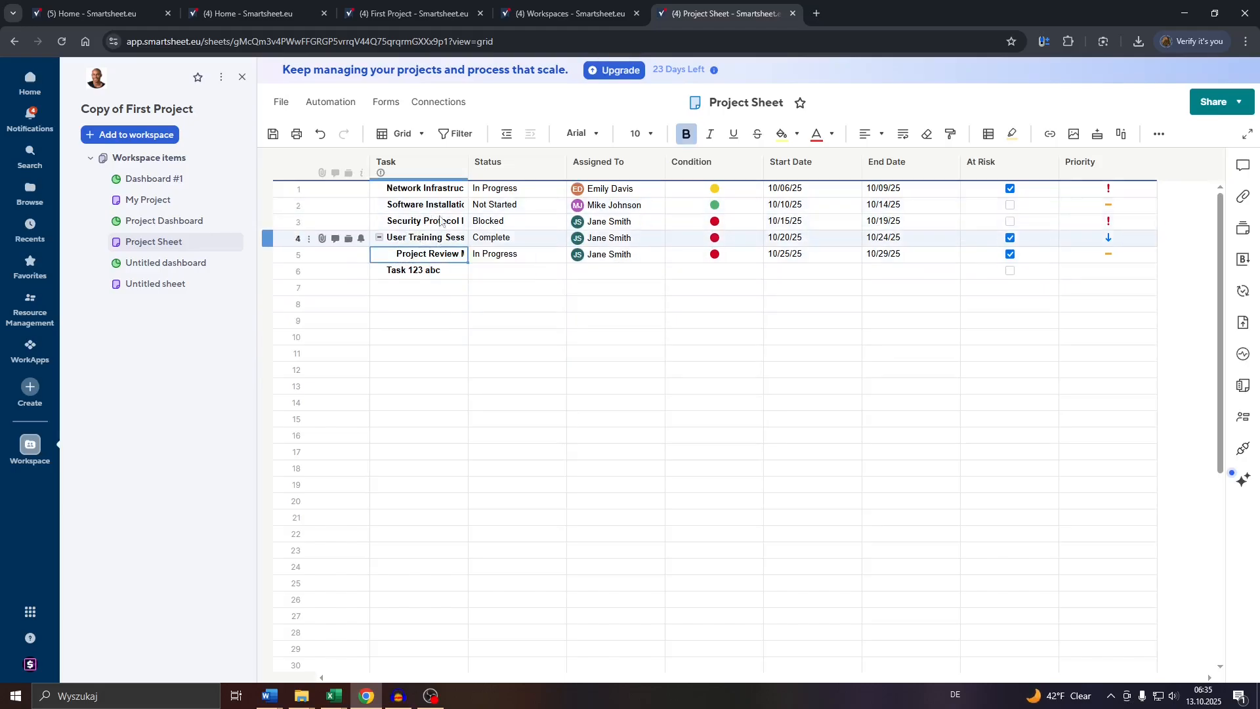
left_click(412, 235)
left_click(411, 253)
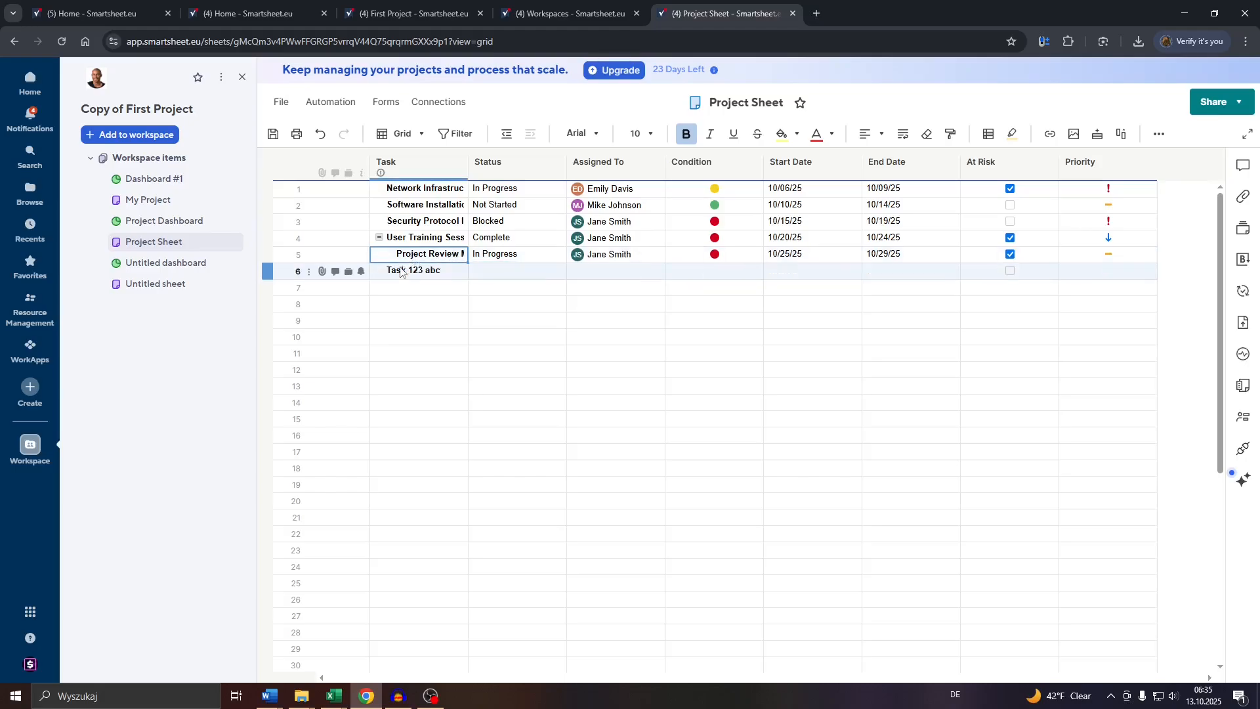
- Indent Task 123 abc two levels so it sits under Project Review Meeting, and collapse and expand that parent row
left_click(401, 270)
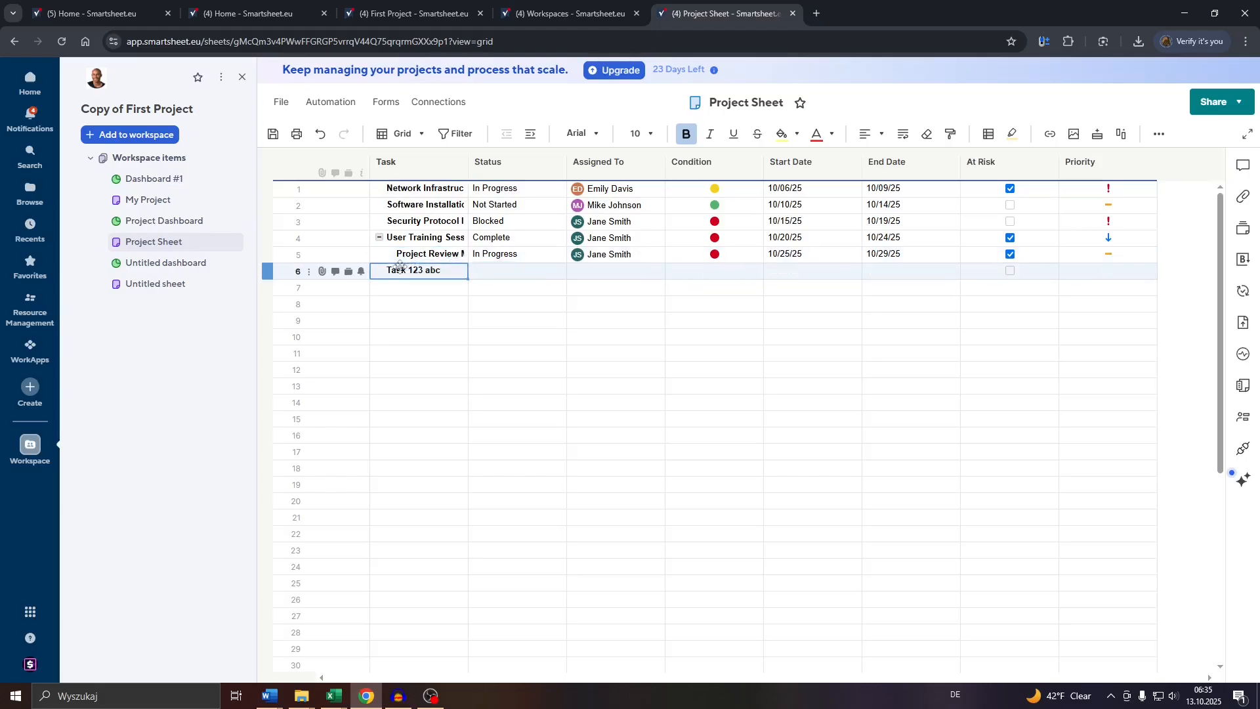
left_click(529, 136)
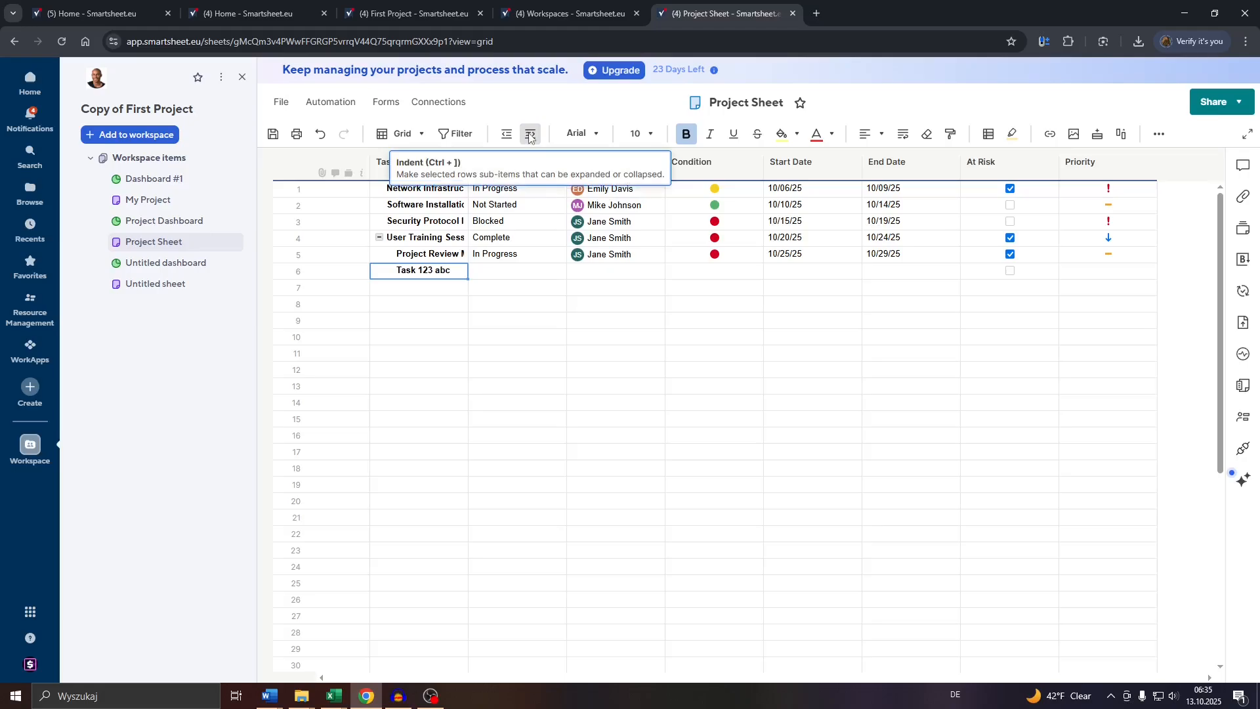
left_click(529, 135)
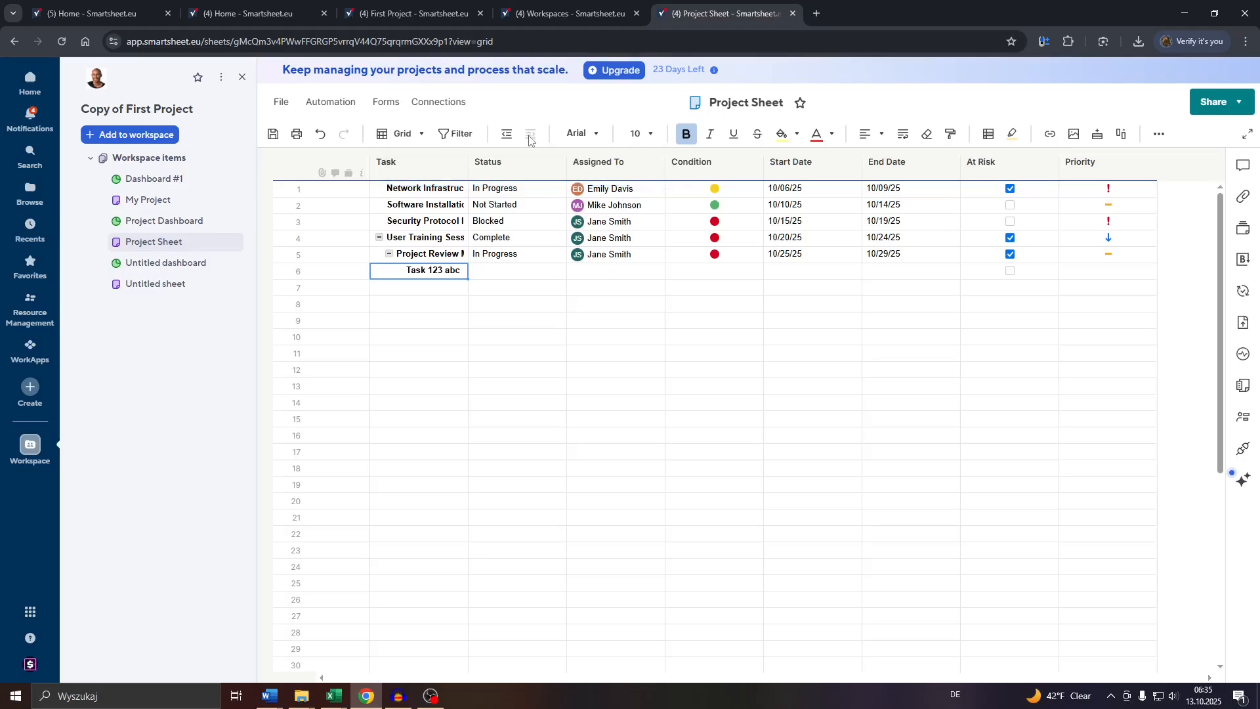
left_click(390, 254)
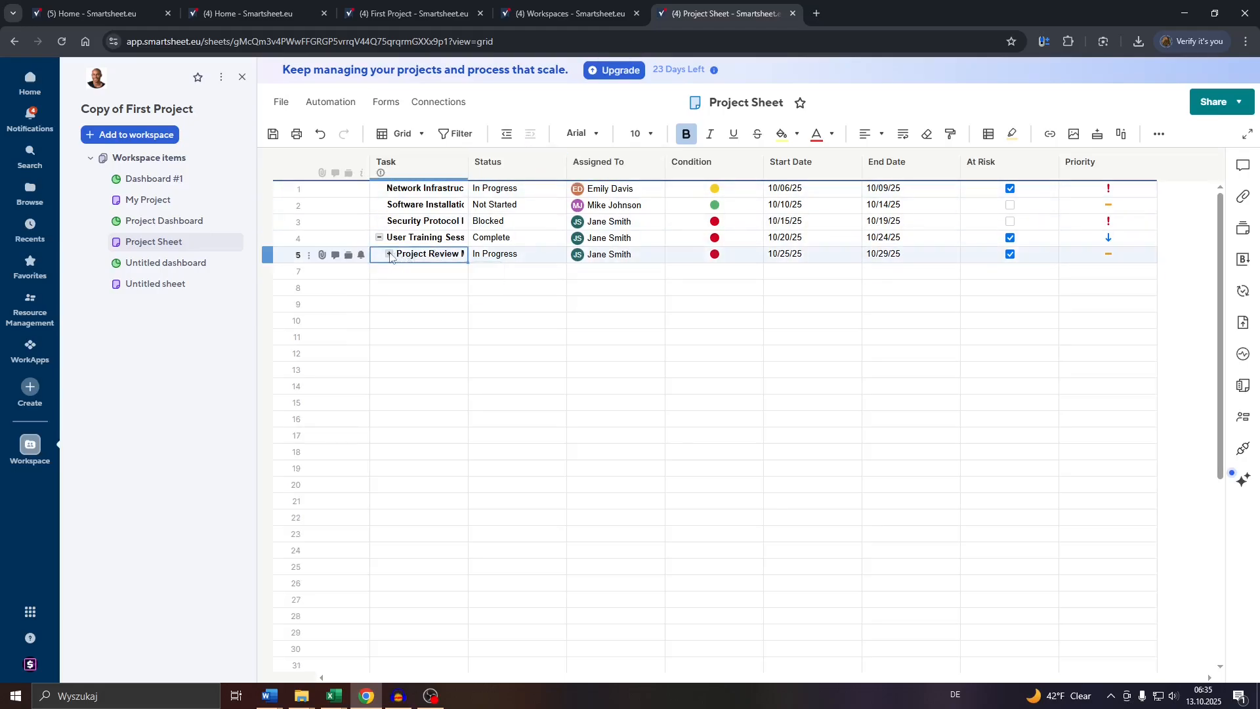
left_click(390, 255)
left_click(409, 269)
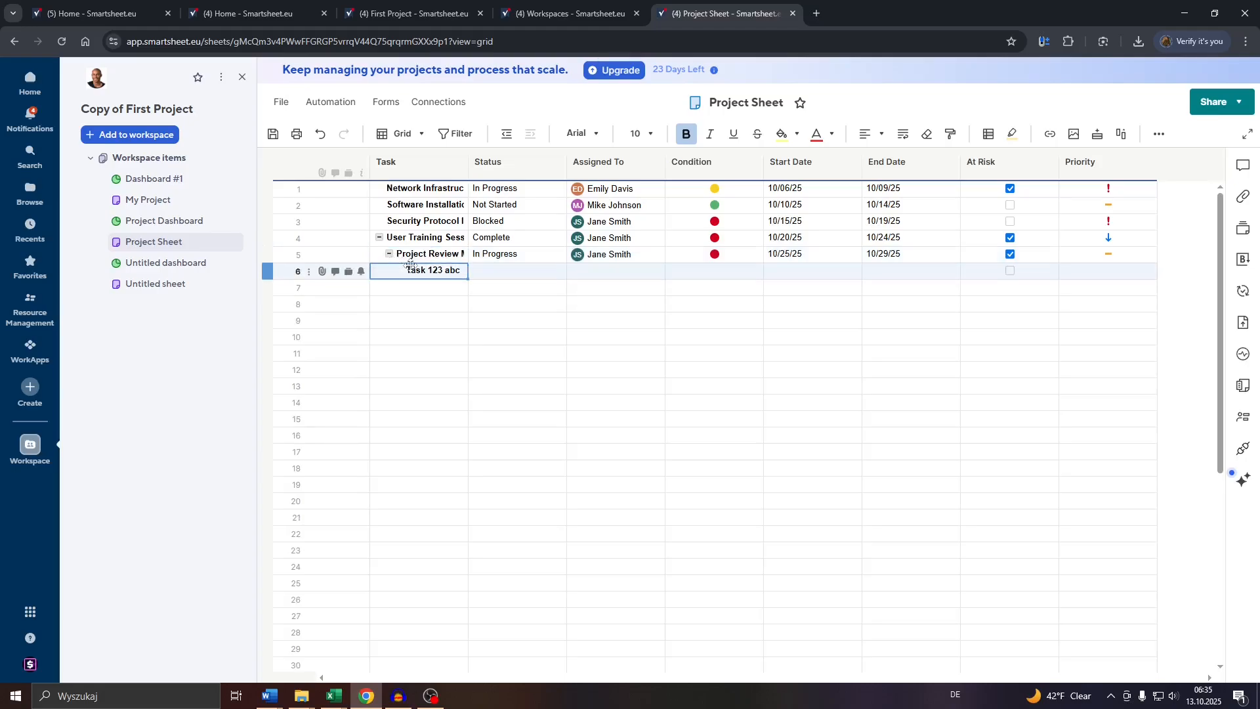
- Move the Security Protocol row from row 3 to directly below Task 123 abc
left_click_drag(415, 225, 413, 277)
left_click(424, 221)
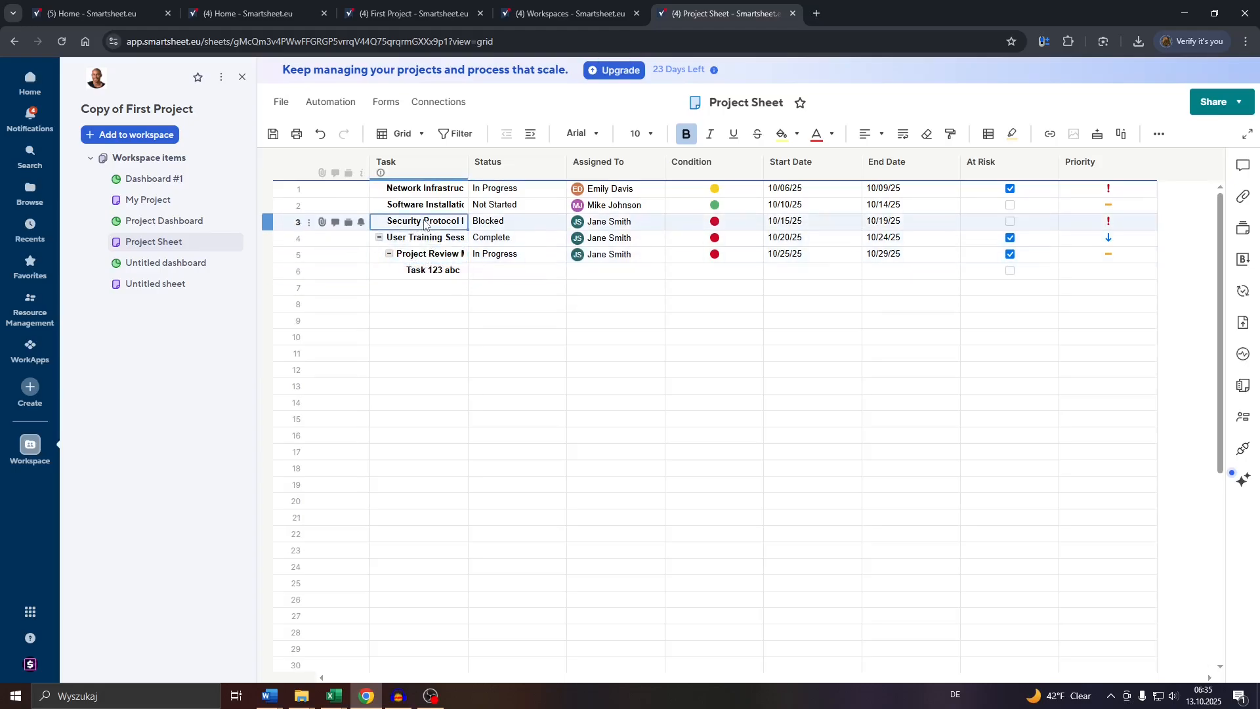
left_click_drag(267, 223, 269, 278)
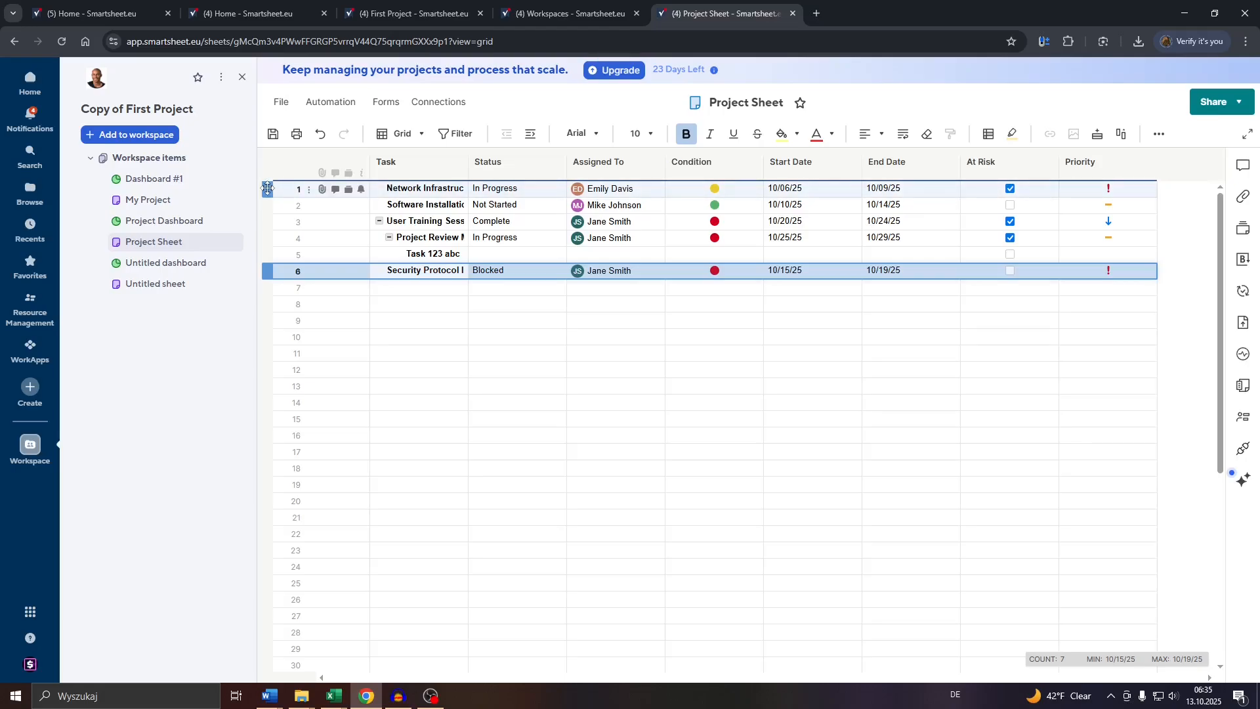
- Move the Network Infrastructure row from row 1 to below the Security Protocol row and indent it as its sub-item
left_click_drag(268, 189, 276, 277)
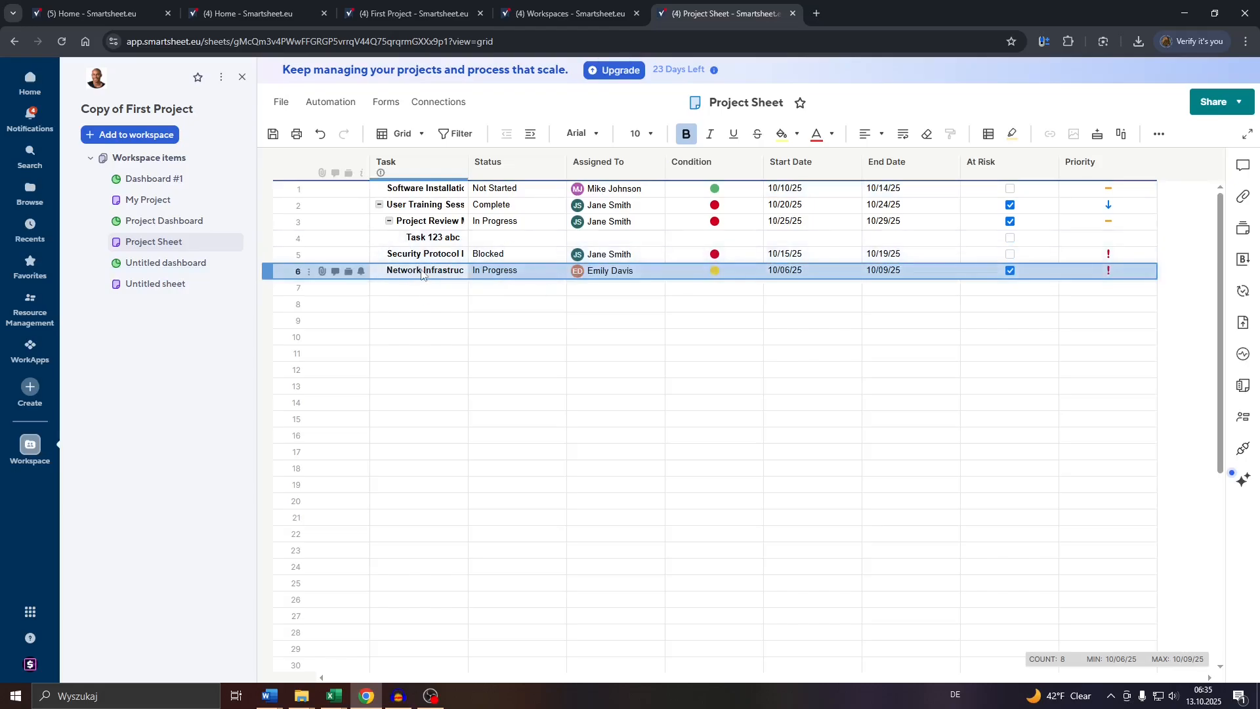
left_click(531, 135)
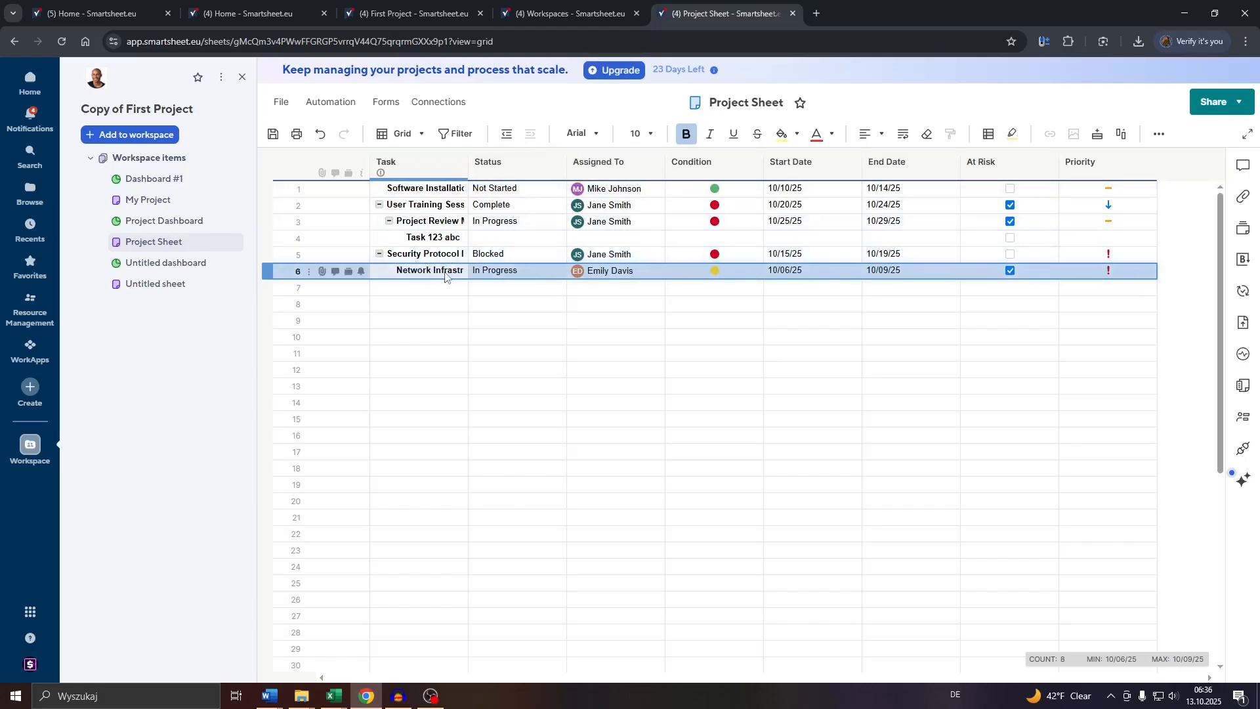